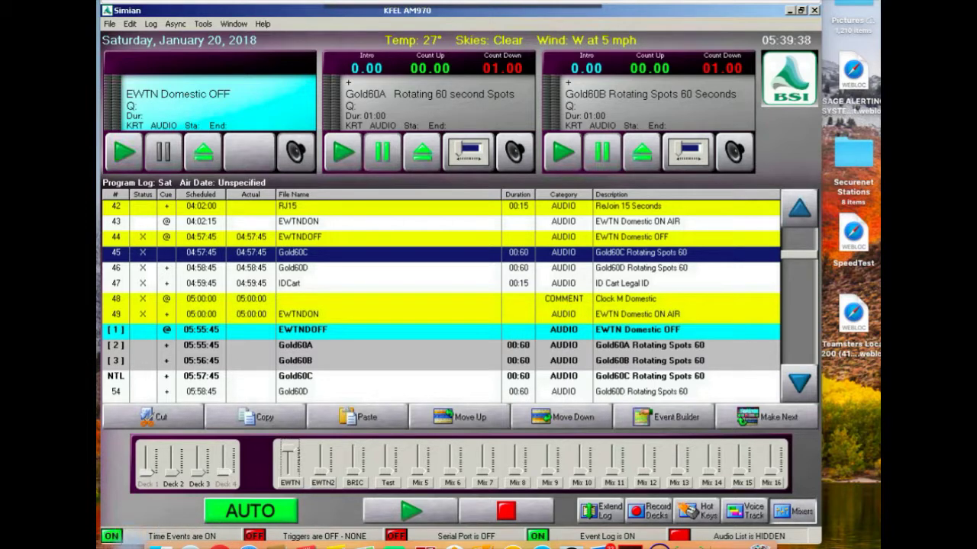
# Step: Bring the ASI6640 ASIControl window forward full-screen and select the Line_In 4, then Line_In 3 nodes
pyautogui.moveTo(195, 528)
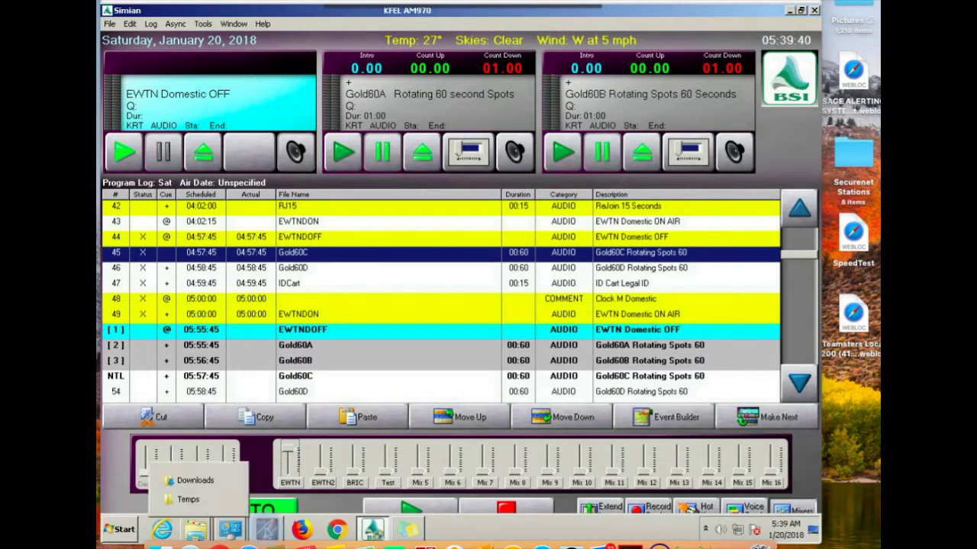
pyautogui.click(266, 529)
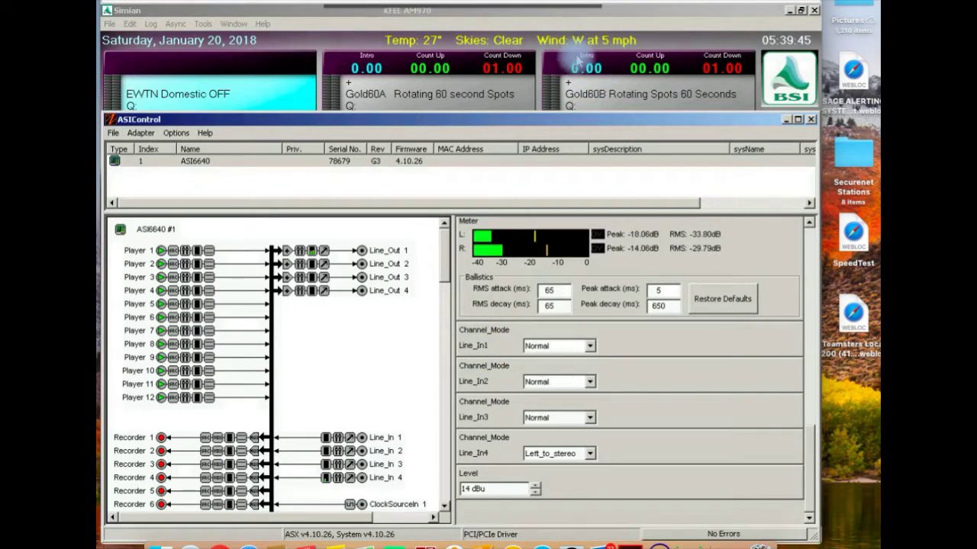
pyautogui.press('super+Up')
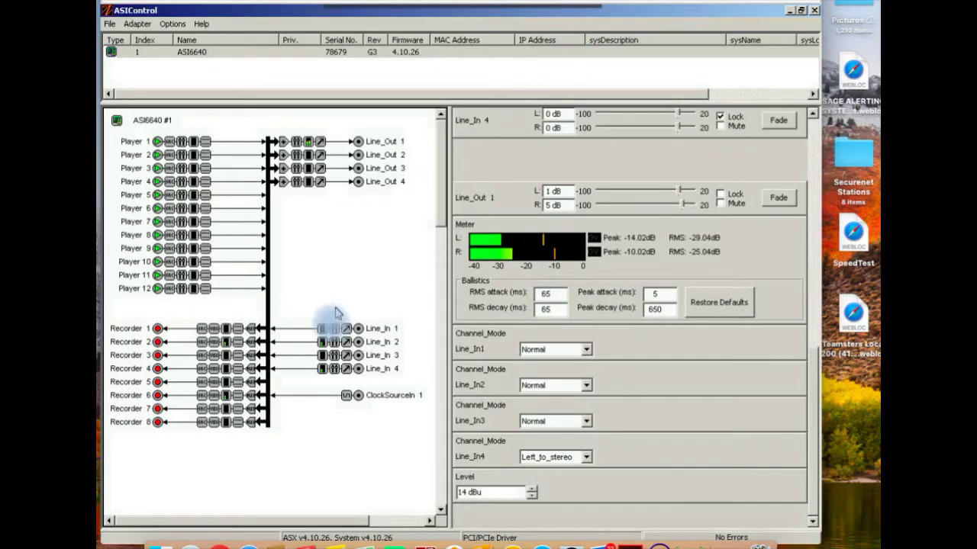
pyautogui.click(334, 368)
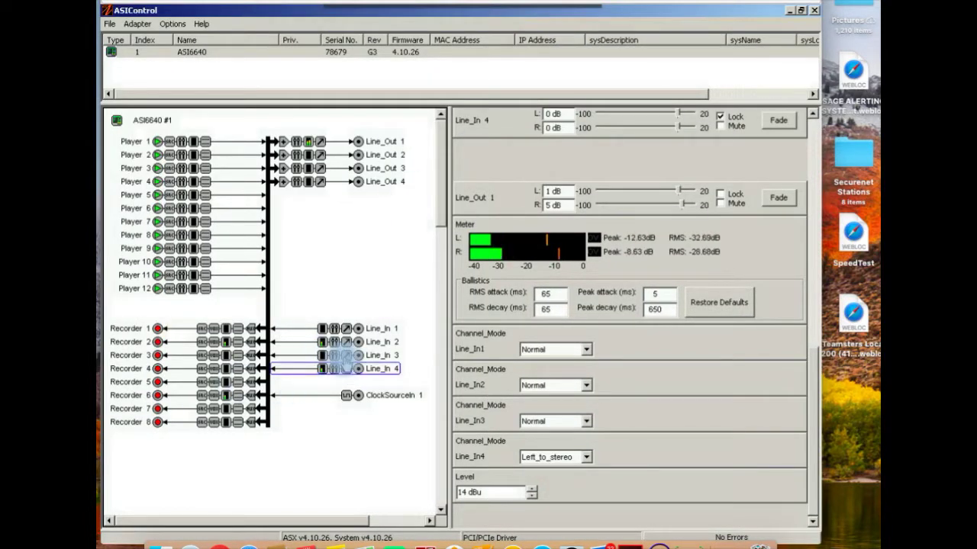
pyautogui.click(388, 357)
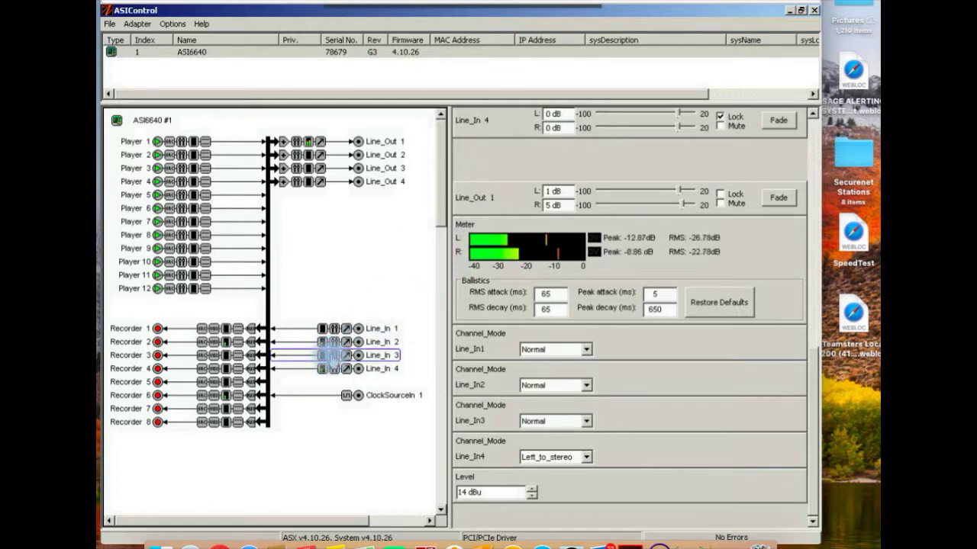
# Step: Display the Line_In 3 properties showing -6 dBu level and -14 dB volume
pyautogui.click(336, 356)
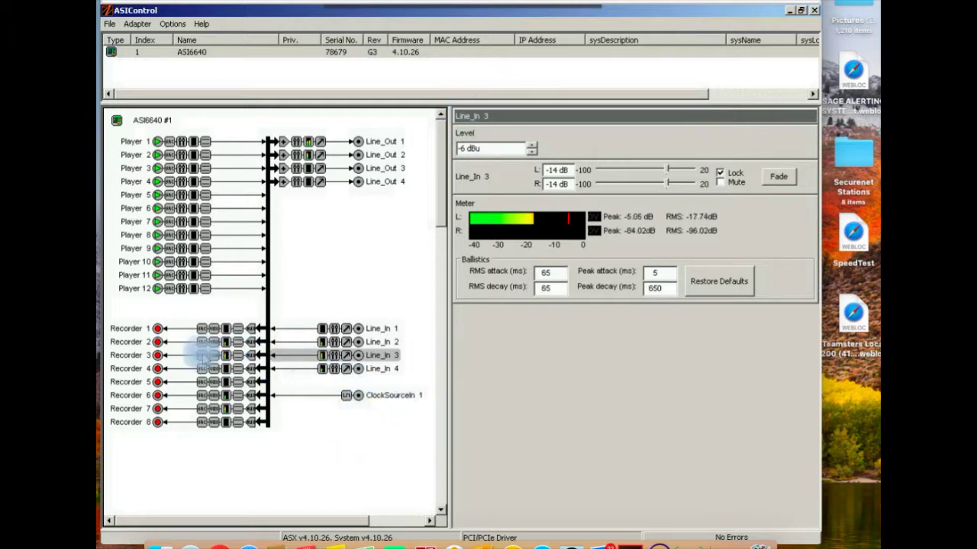
pyautogui.click(317, 358)
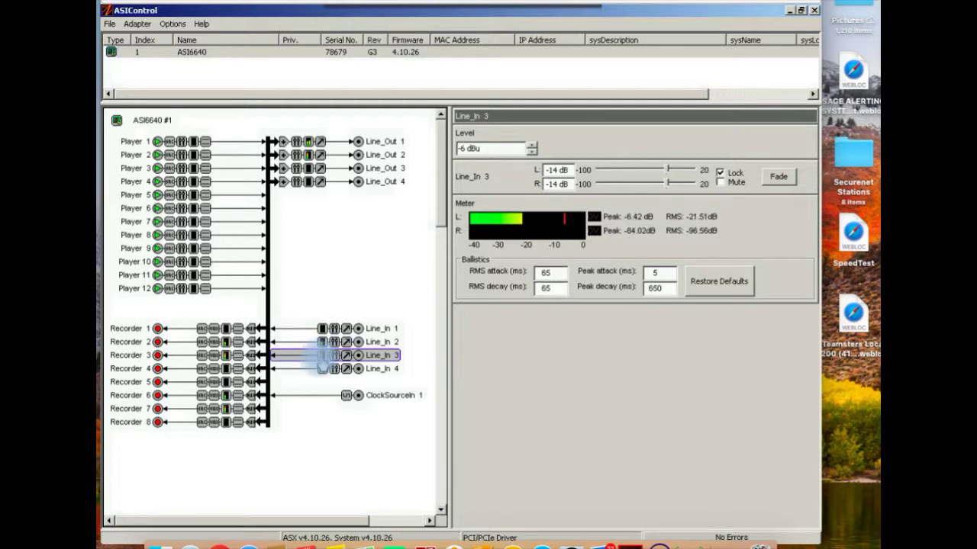
pyautogui.click(485, 336)
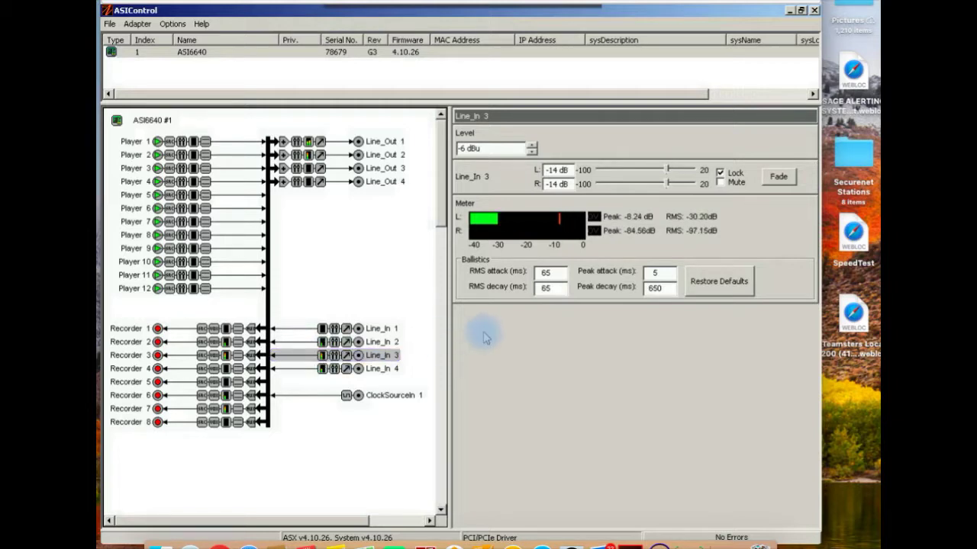
pyautogui.click(533, 146)
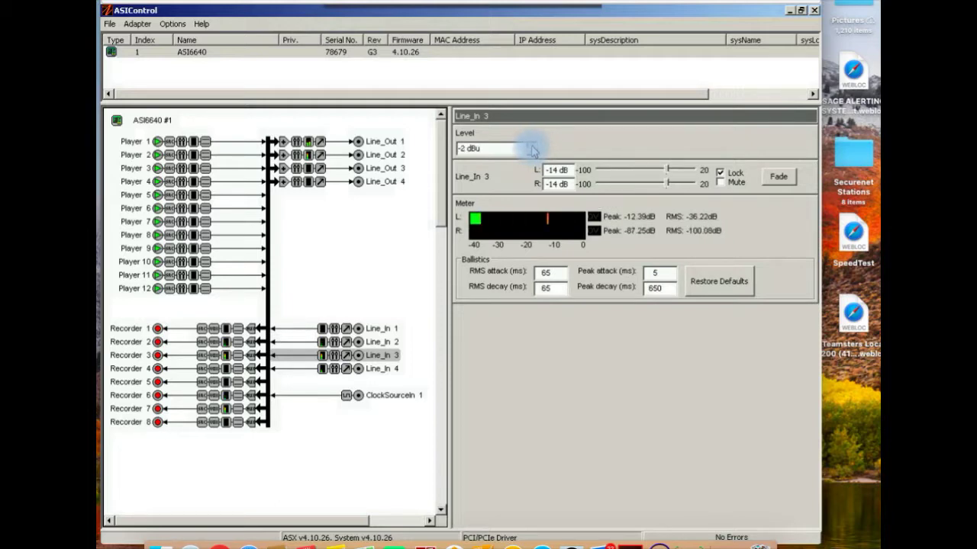
pyautogui.click(533, 145)
pyautogui.click(533, 147)
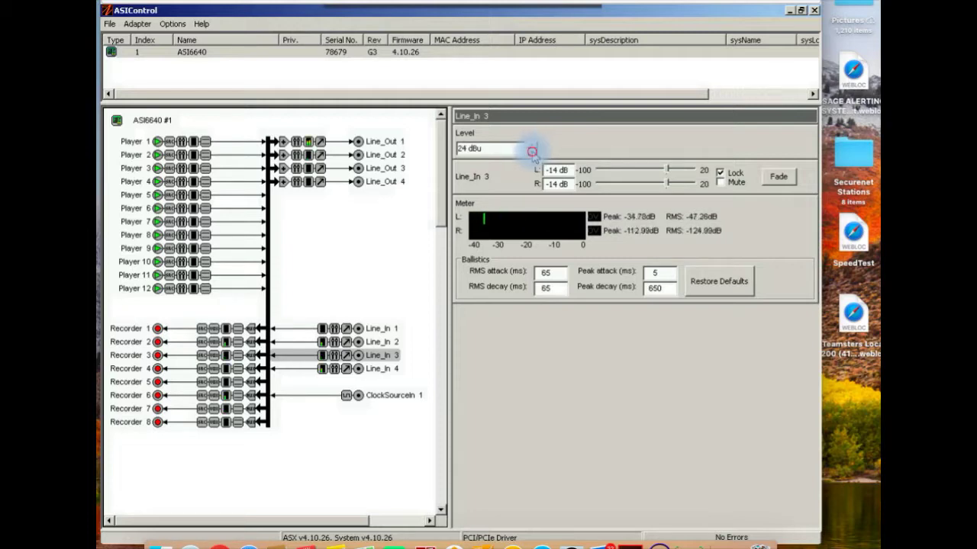
pyautogui.click(533, 152)
pyautogui.click(533, 152)
pyautogui.click(533, 152)
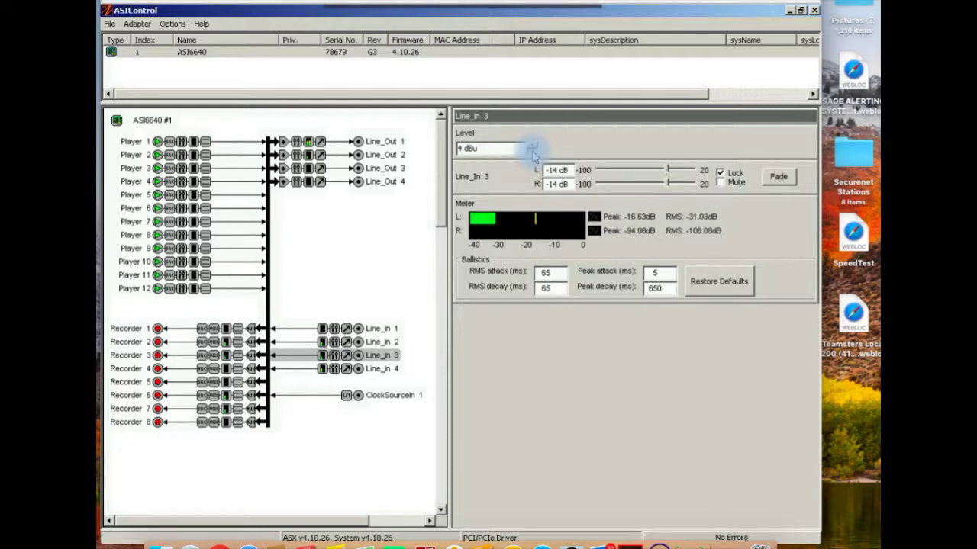
pyautogui.click(533, 152)
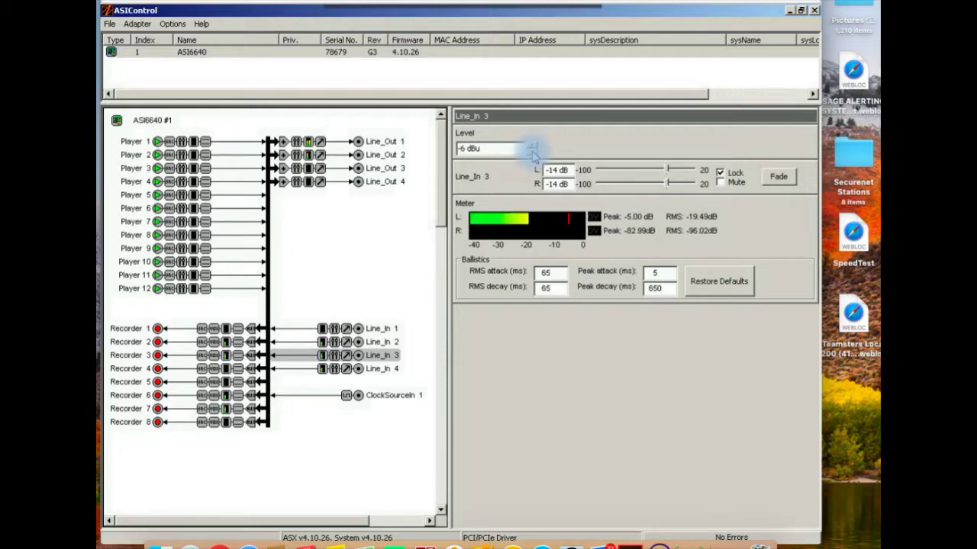
# Step: Minimize ASIControl and open the BRIC fader's Mixer 3 Setup dialog in Simian
pyautogui.click(792, 12)
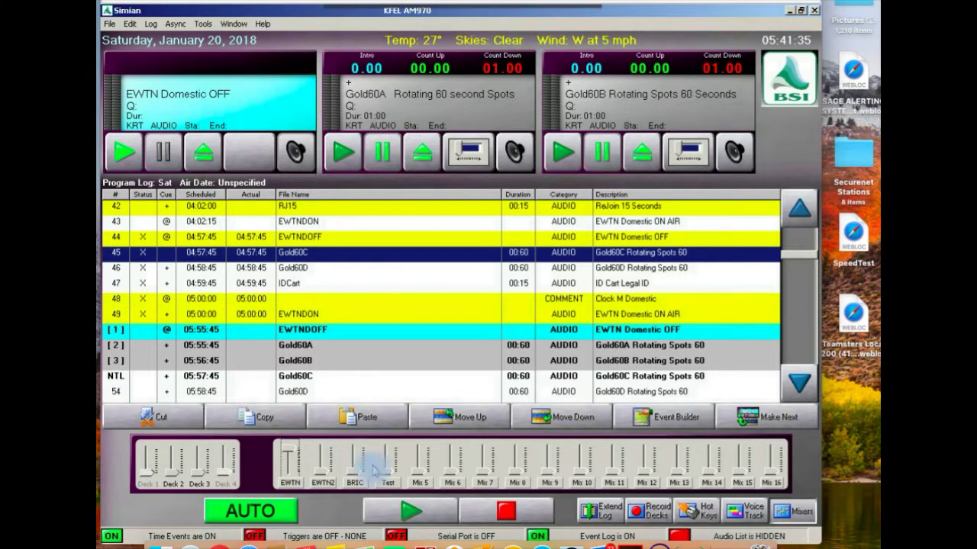
pyautogui.click(355, 486)
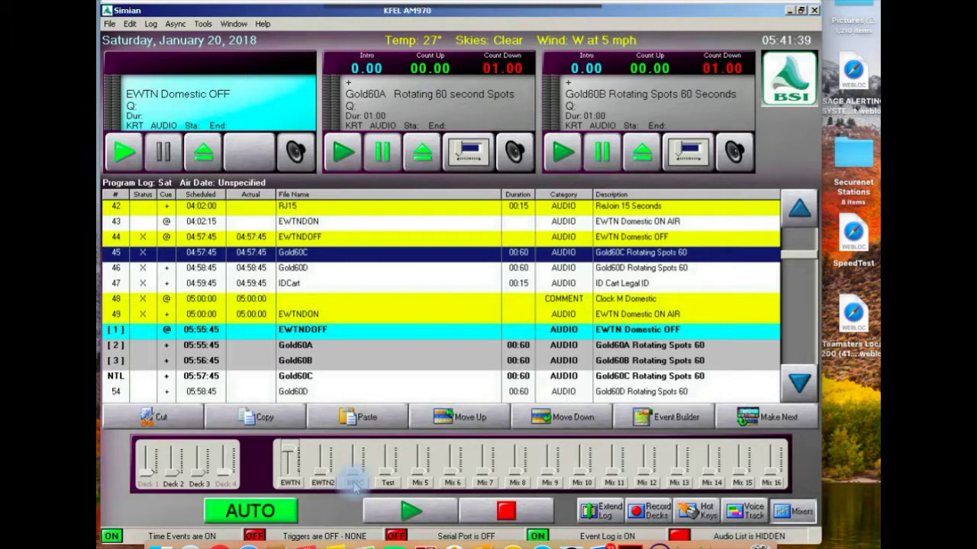
pyautogui.click(354, 483)
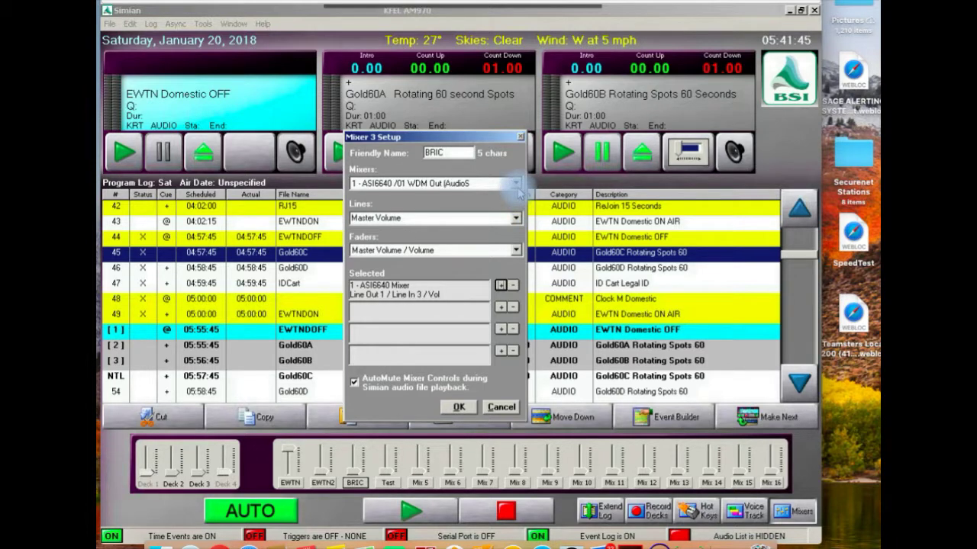
pyautogui.moveTo(478, 156); pyautogui.dragTo(424, 152)
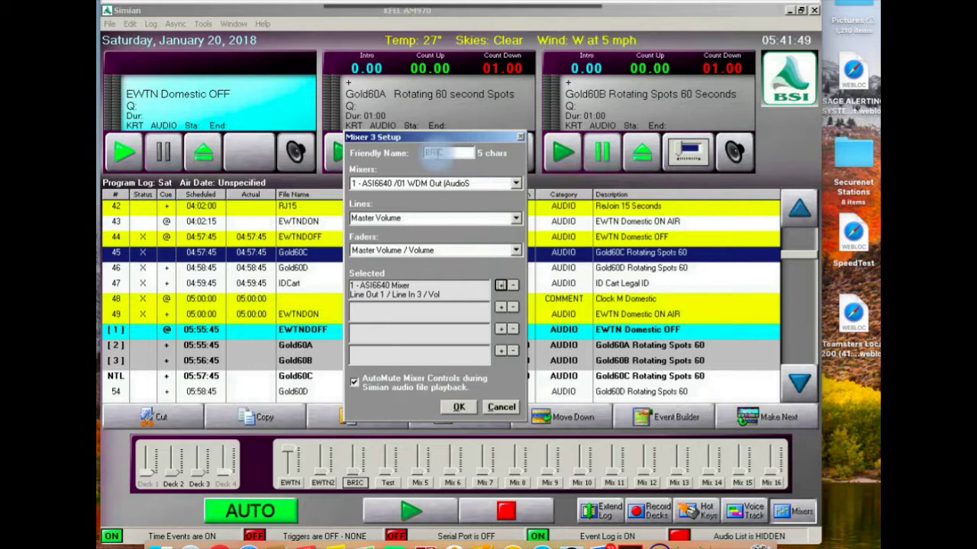
pyautogui.click(448, 153)
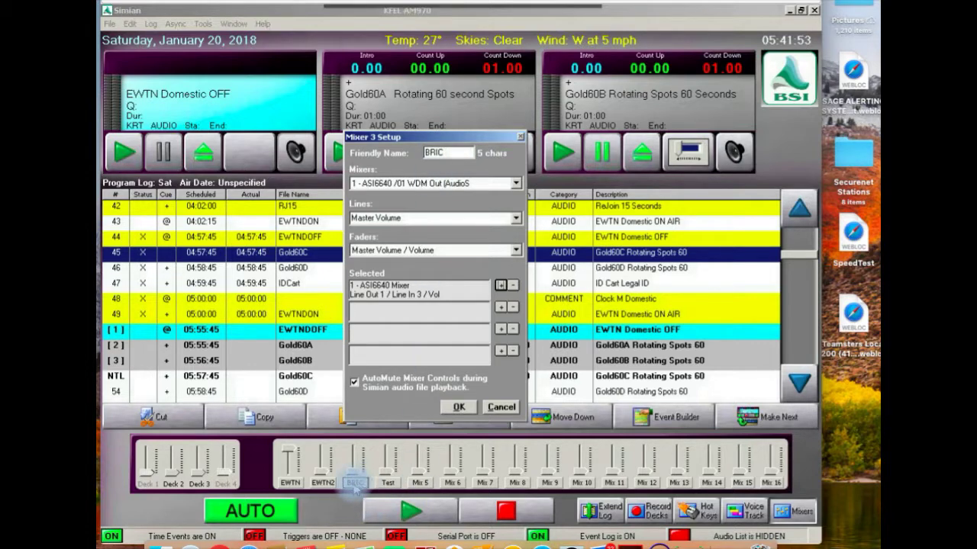
# Step: Choose the ASI6640 Mixer as the BRIC fader's mixer
pyautogui.click(516, 184)
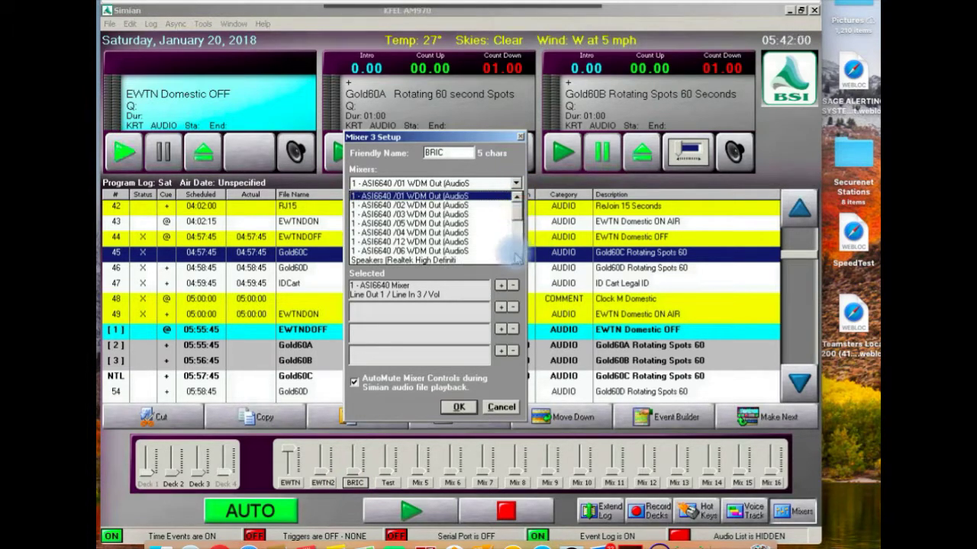
pyautogui.scroll(-3, 517, 260)
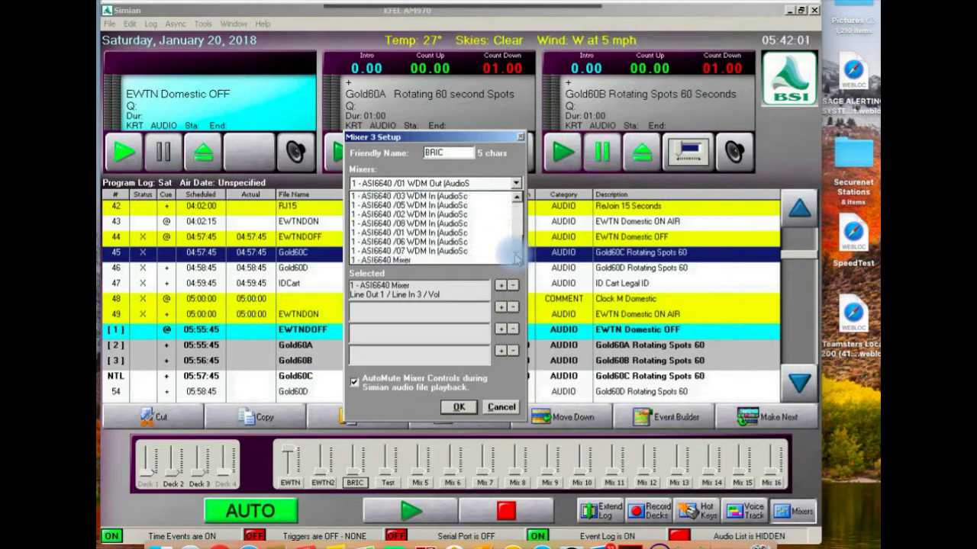
pyautogui.click(395, 260)
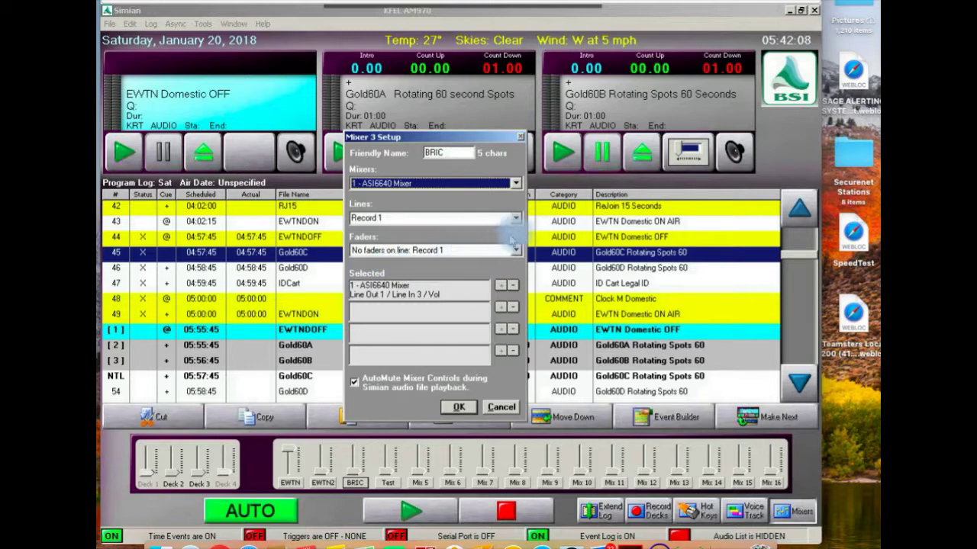
# Step: Page down the Lines list to the Line Out 1 entries
pyautogui.click(516, 221)
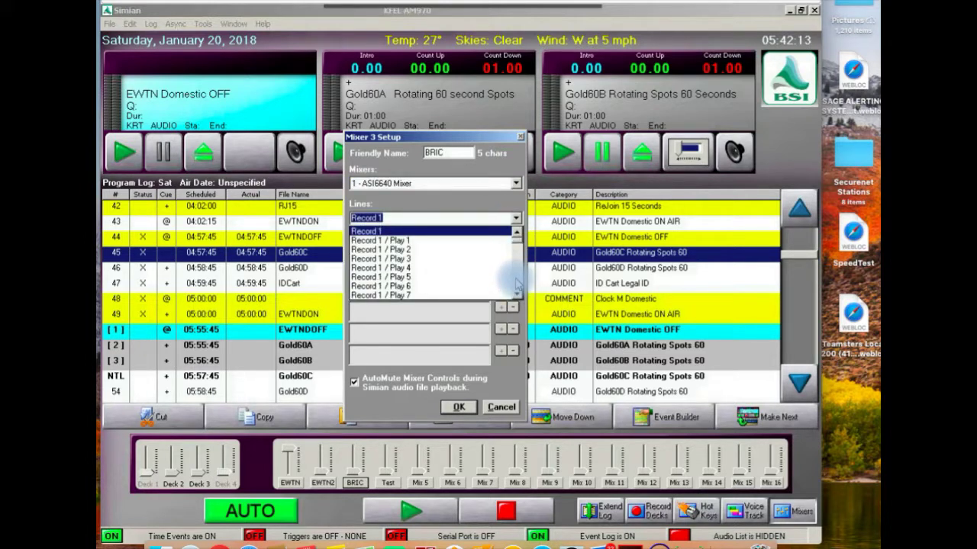
pyautogui.click(516, 284)
pyautogui.click(516, 284)
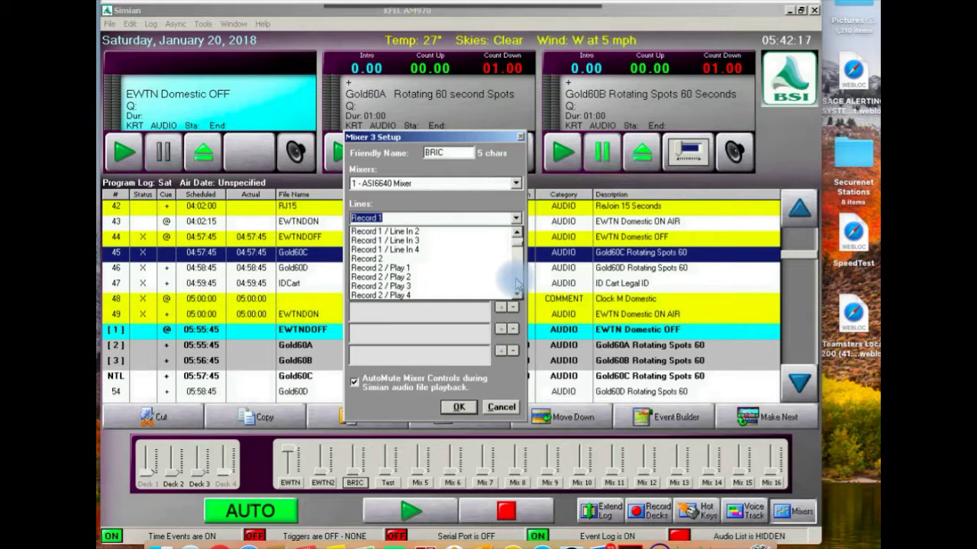
pyautogui.click(517, 284)
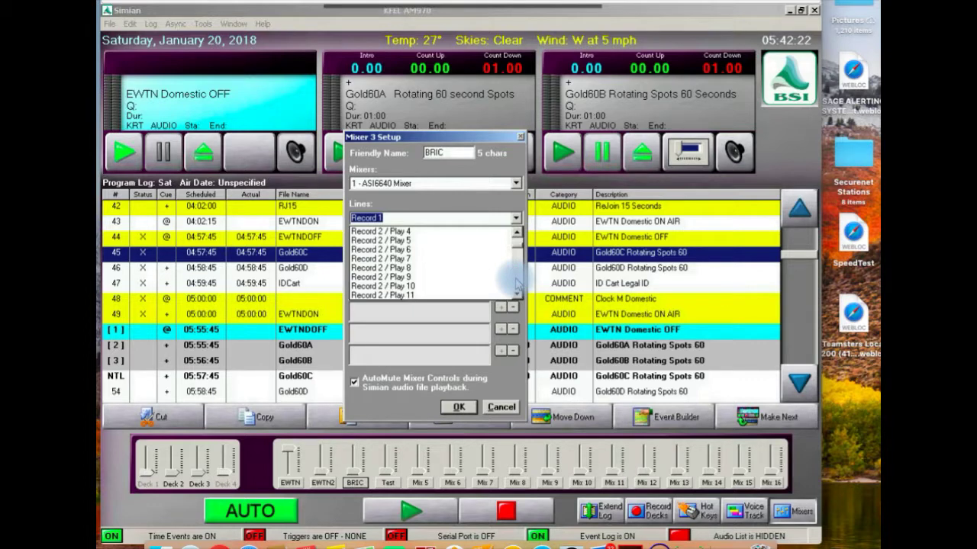
pyautogui.click(516, 284)
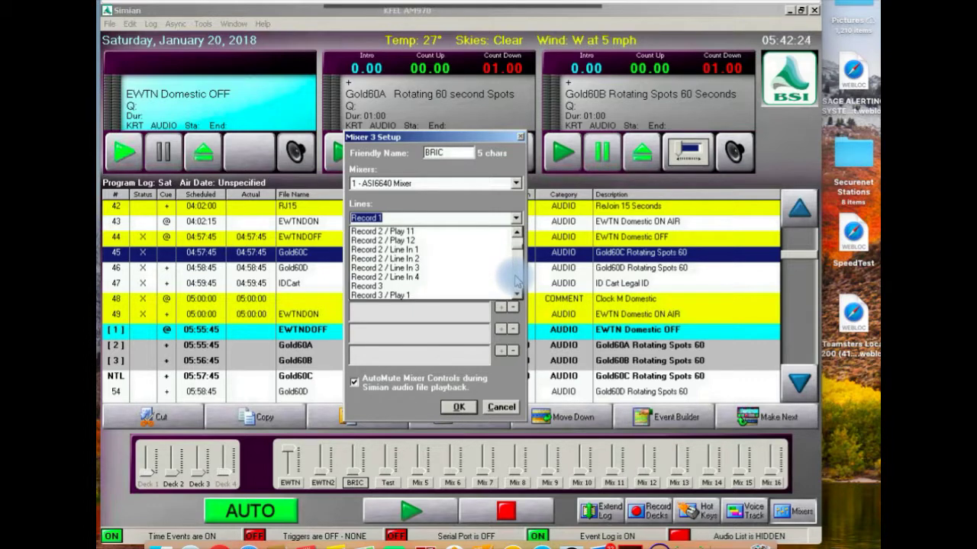
pyautogui.click(518, 282)
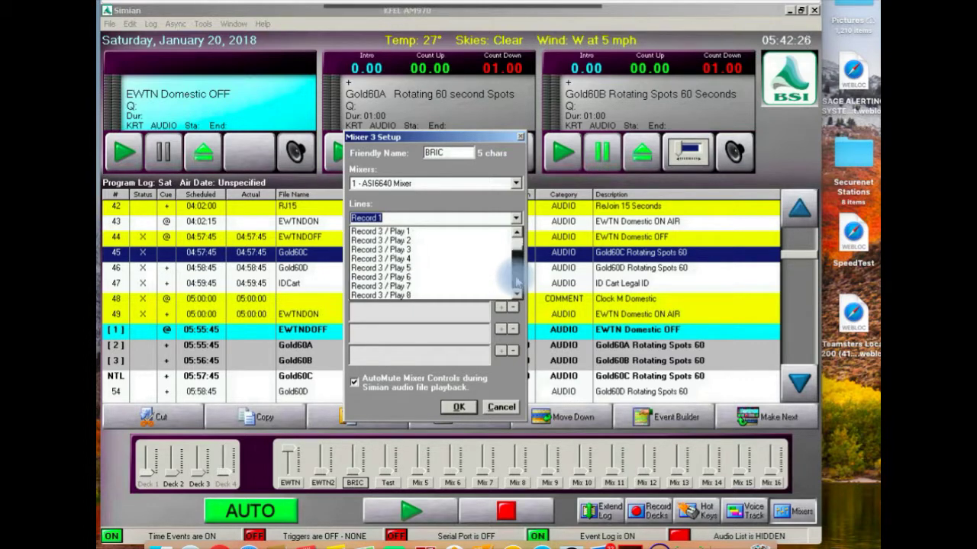
pyautogui.click(517, 282)
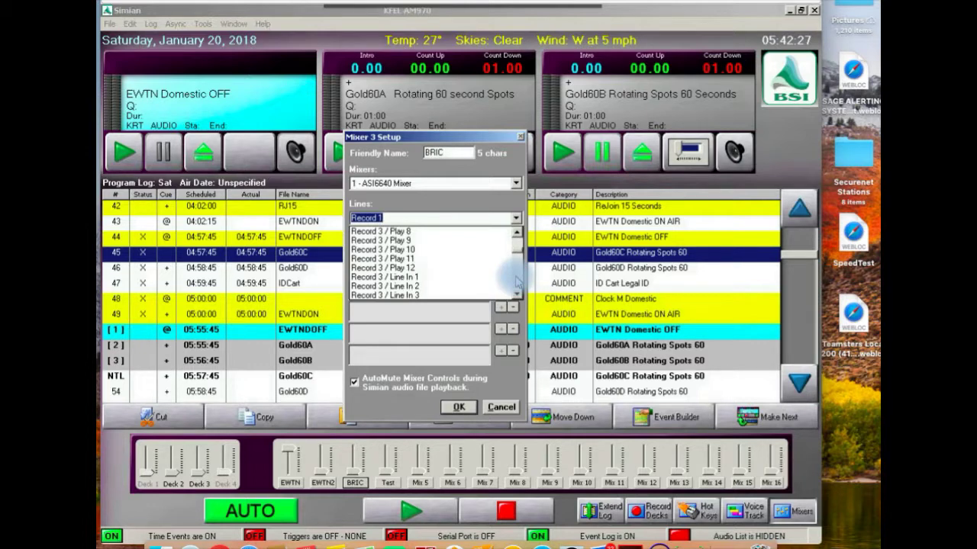
pyautogui.click(517, 282)
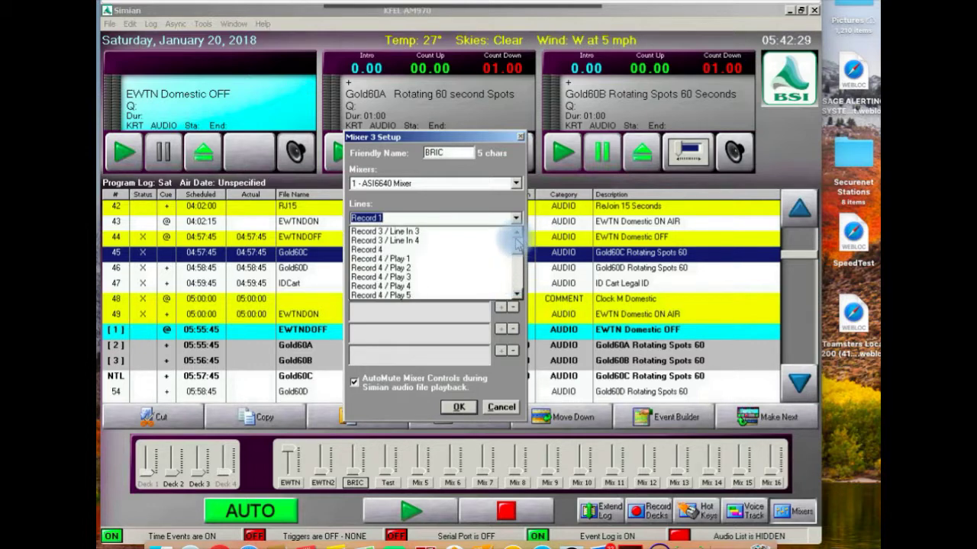
pyautogui.click(518, 279)
pyautogui.click(517, 282)
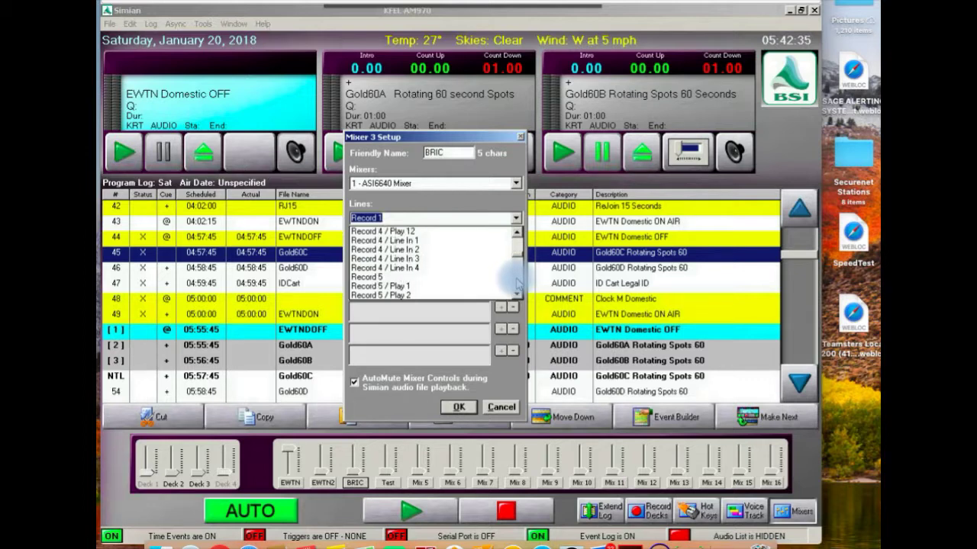
pyautogui.click(517, 284)
pyautogui.click(517, 284)
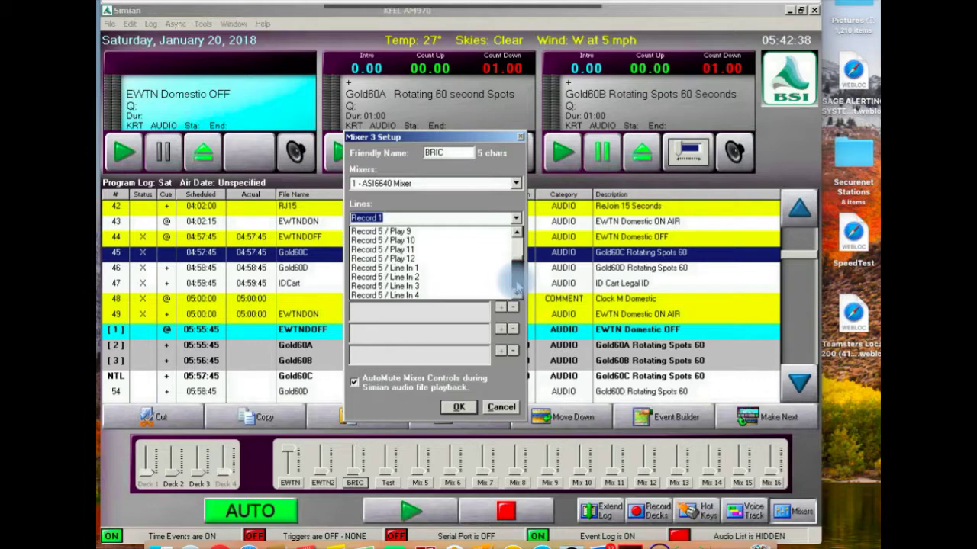
pyautogui.click(516, 287)
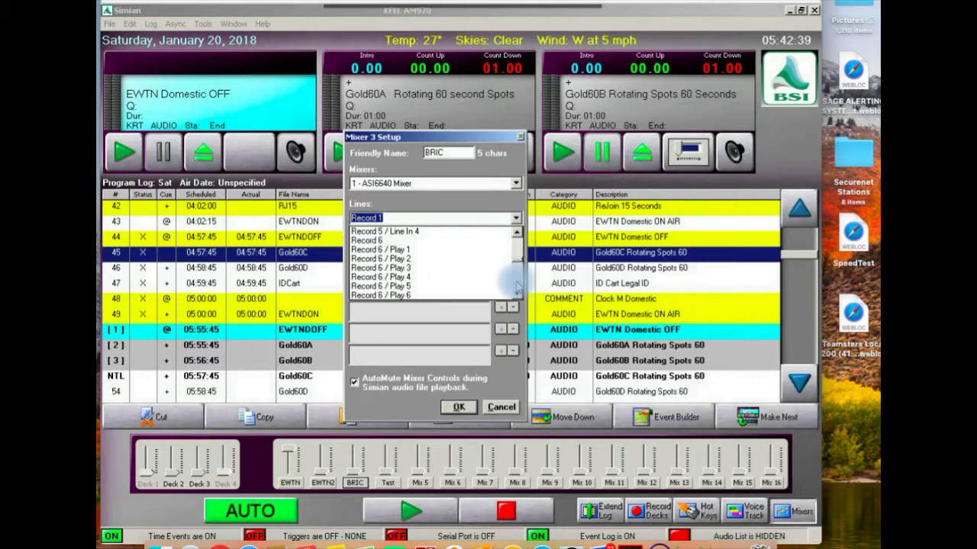
pyautogui.click(516, 288)
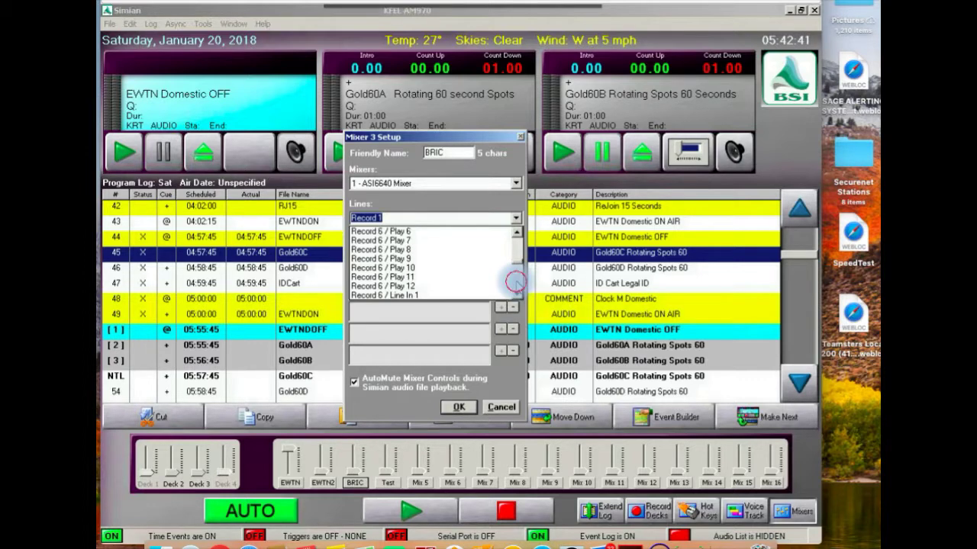
pyautogui.click(517, 285)
pyautogui.click(516, 283)
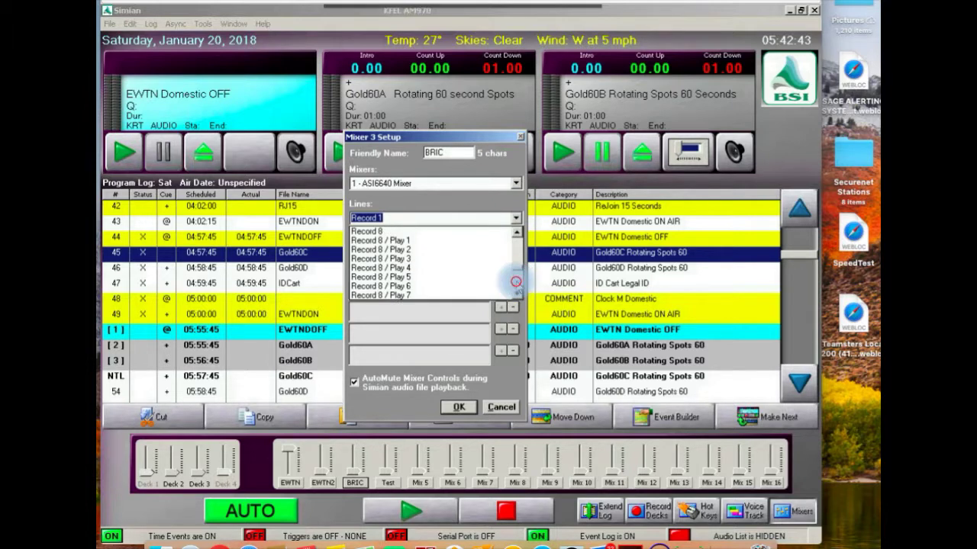
pyautogui.click(516, 286)
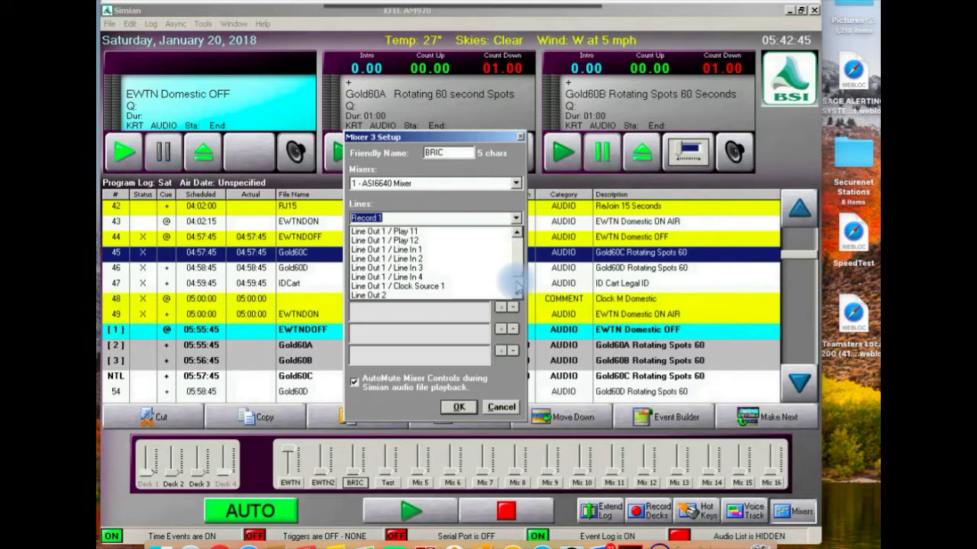
# Step: Pick Line Out 1 / Line In 3, enable AutoMute Mixer Controls, and confirm Mixer 3 Setup
pyautogui.click(416, 269)
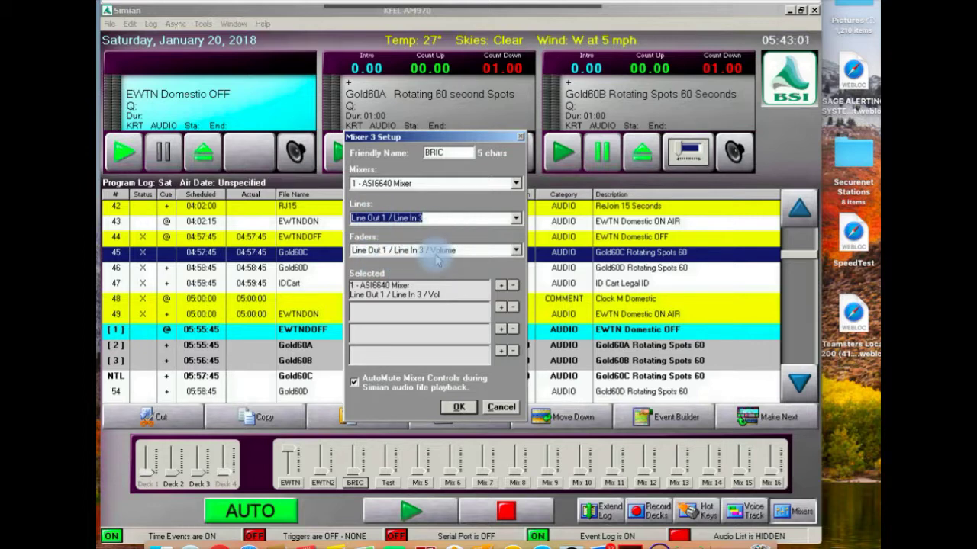
pyautogui.click(352, 294)
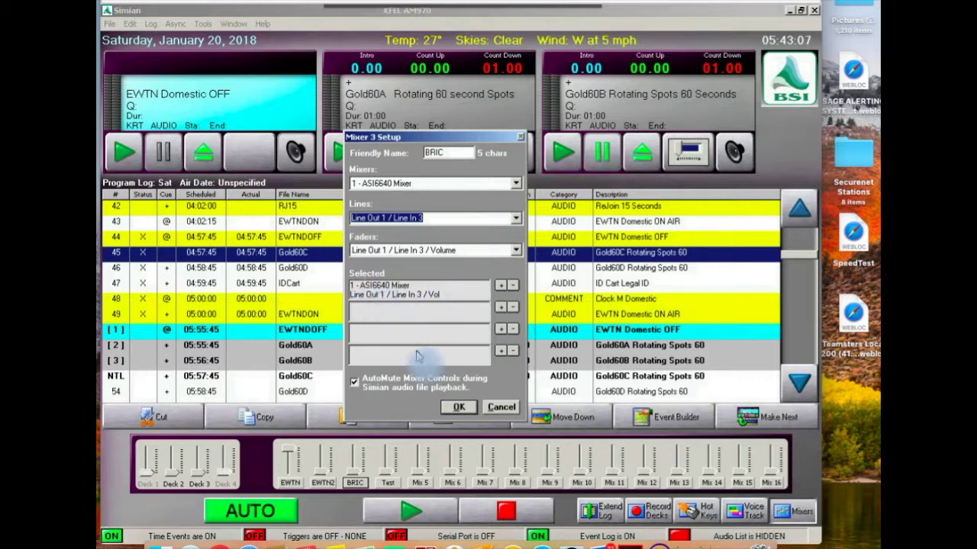
pyautogui.click(354, 383)
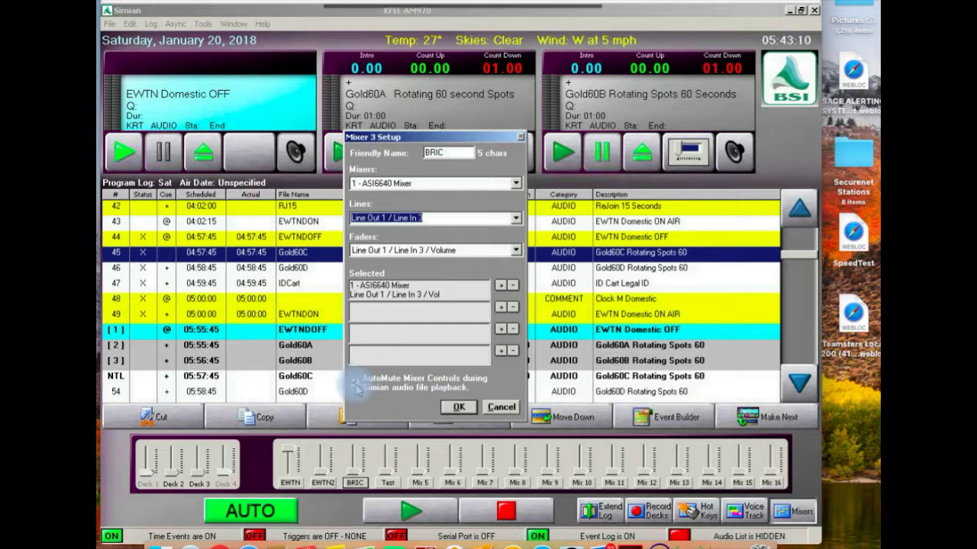
pyautogui.click(464, 409)
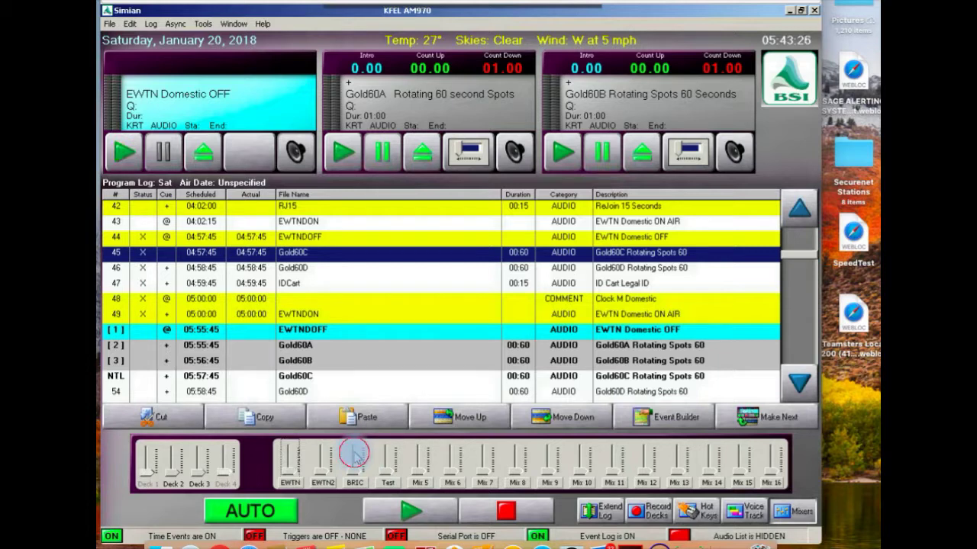
# Step: Push the BRIC fader up to its maximum of 100
pyautogui.moveTo(357, 456)
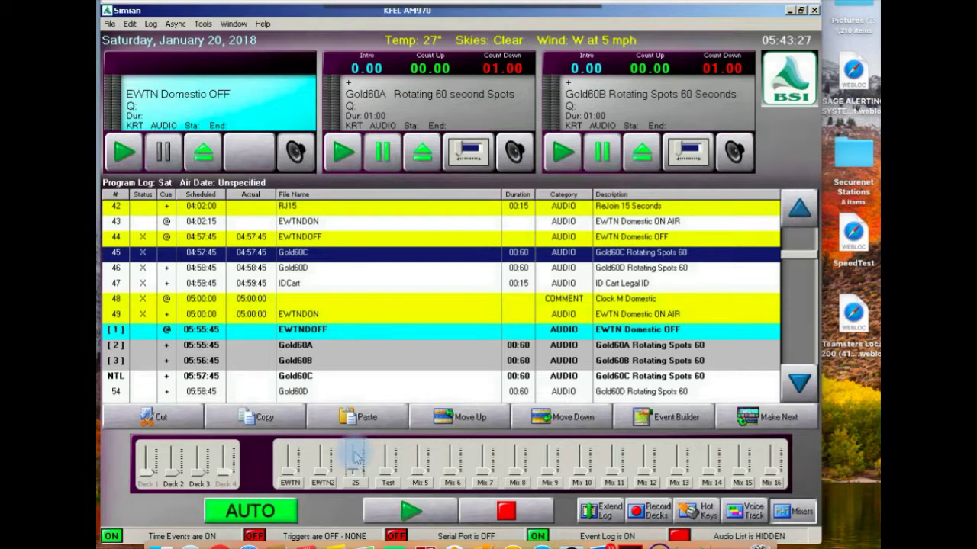
pyautogui.scroll(-1, 357, 456)
pyautogui.moveTo(354, 453); pyautogui.dragTo(355, 434)
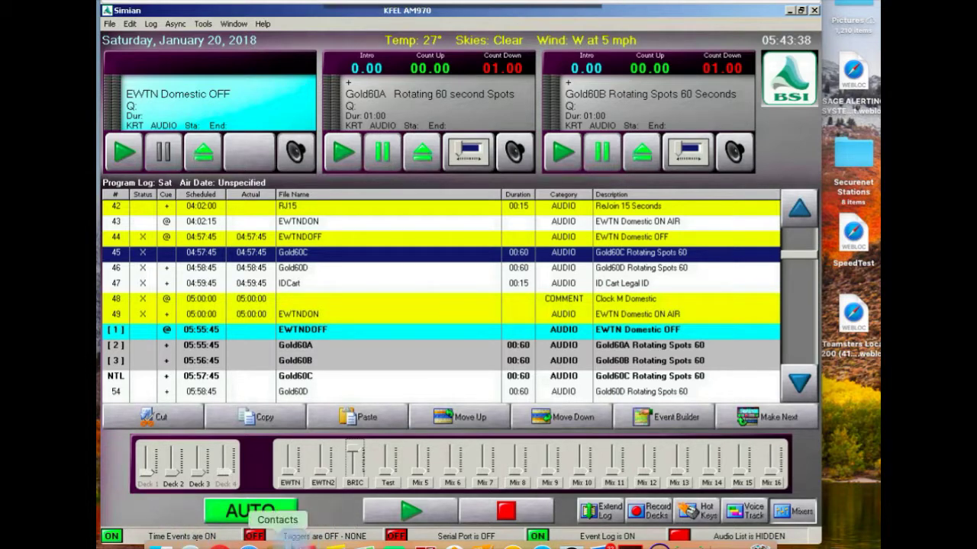
pyautogui.moveTo(275, 544)
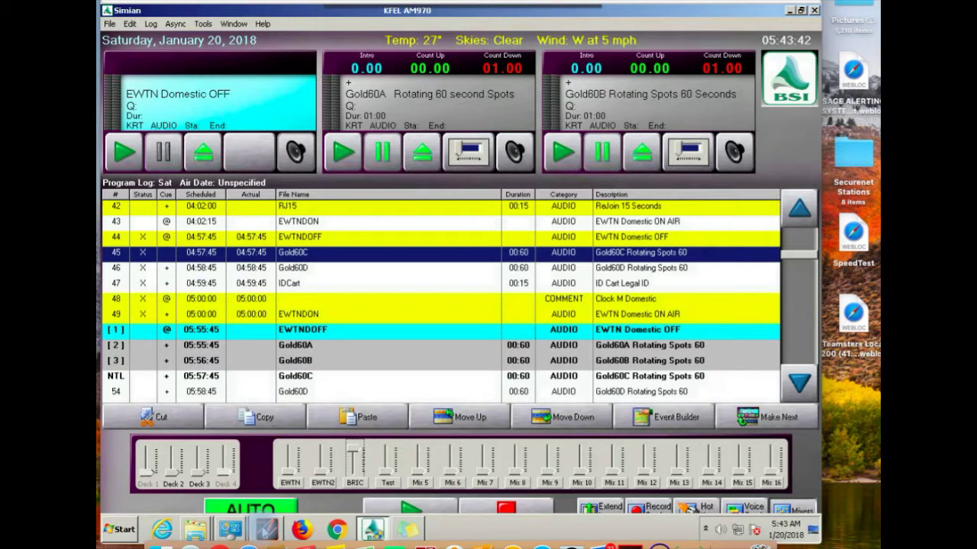
# Step: Check Line In 3 reads -14 dB on both channels in ASIControl, then minimize it
pyautogui.click(266, 529)
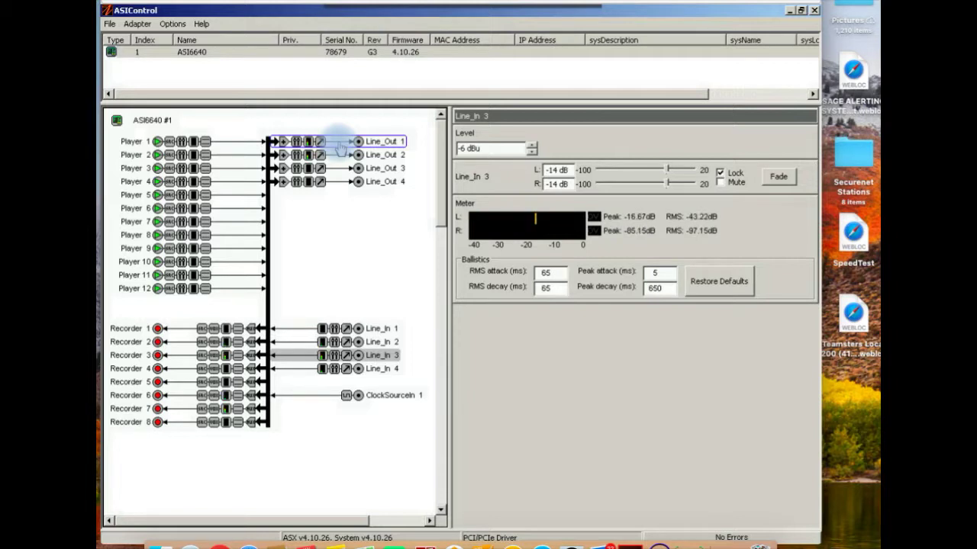
pyautogui.click(794, 14)
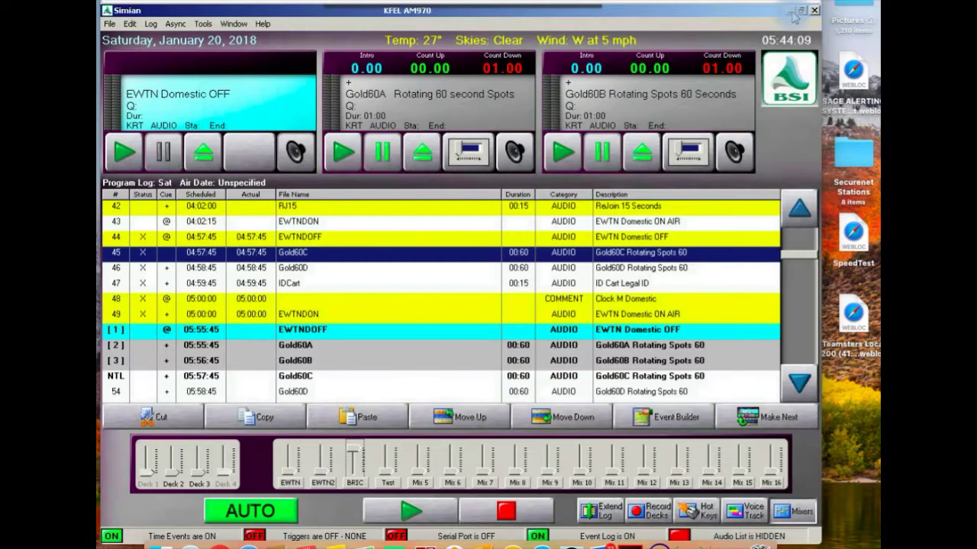
# Step: Raise the EWTN fader from 0 to 100, keeping the BRIC fader at the top
pyautogui.click(289, 457)
pyautogui.scroll(2, 290, 456)
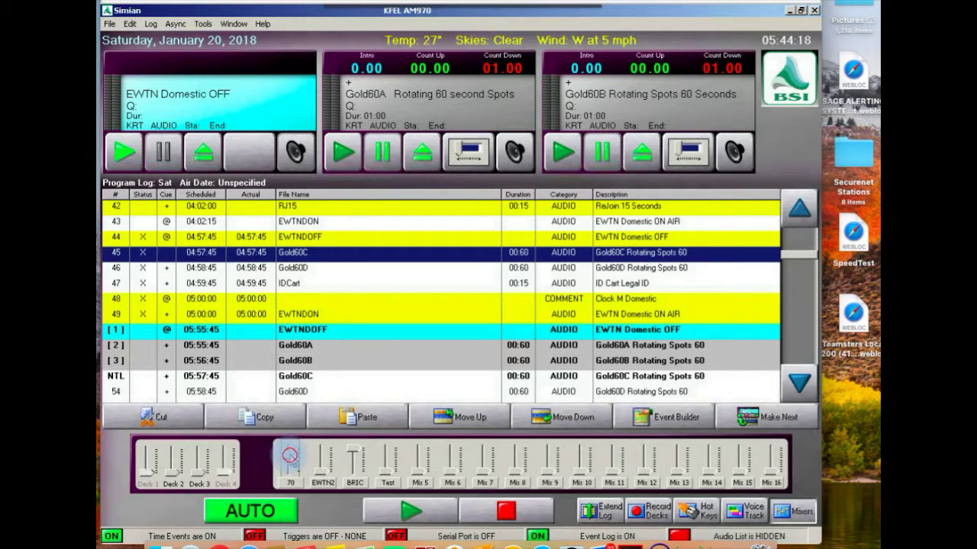
pyautogui.scroll(3, 289, 456)
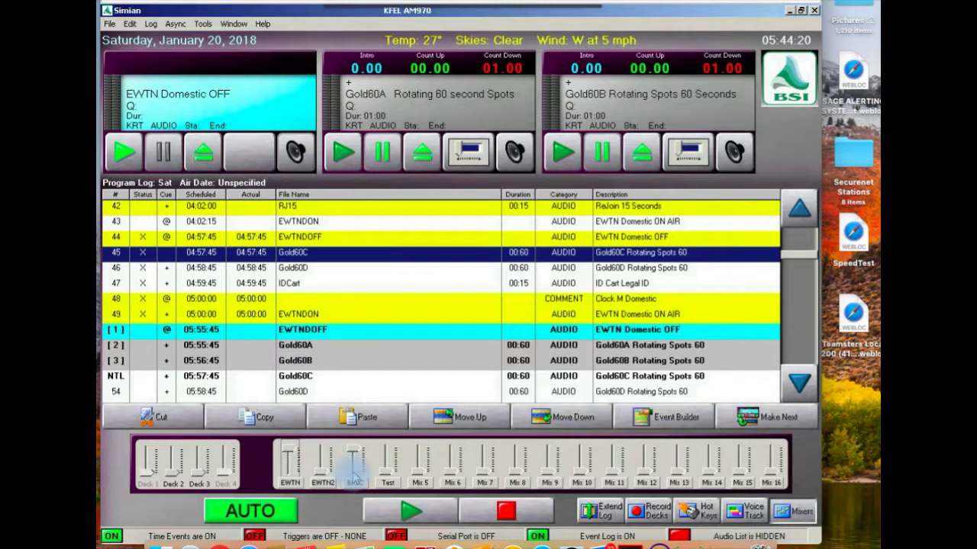
pyautogui.scroll(2, 355, 475)
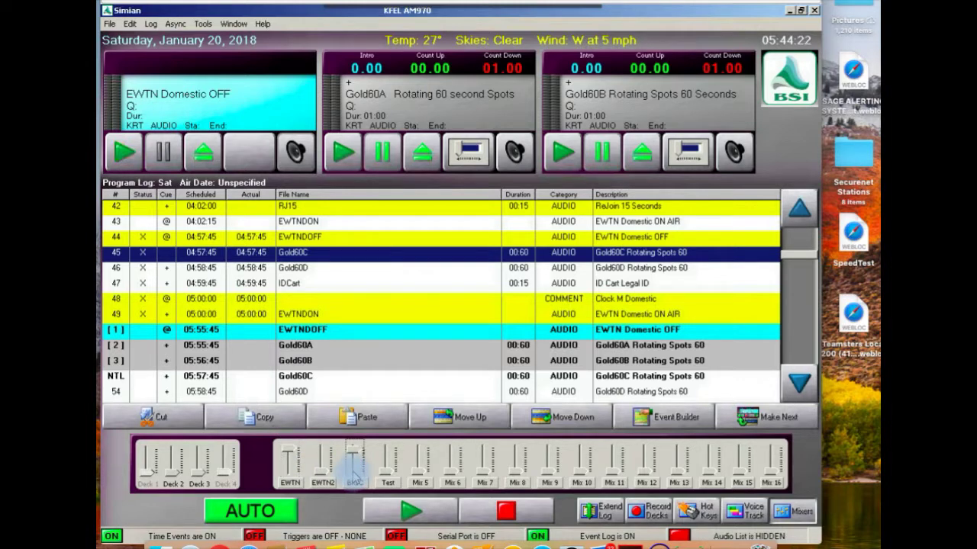
pyautogui.click(355, 473)
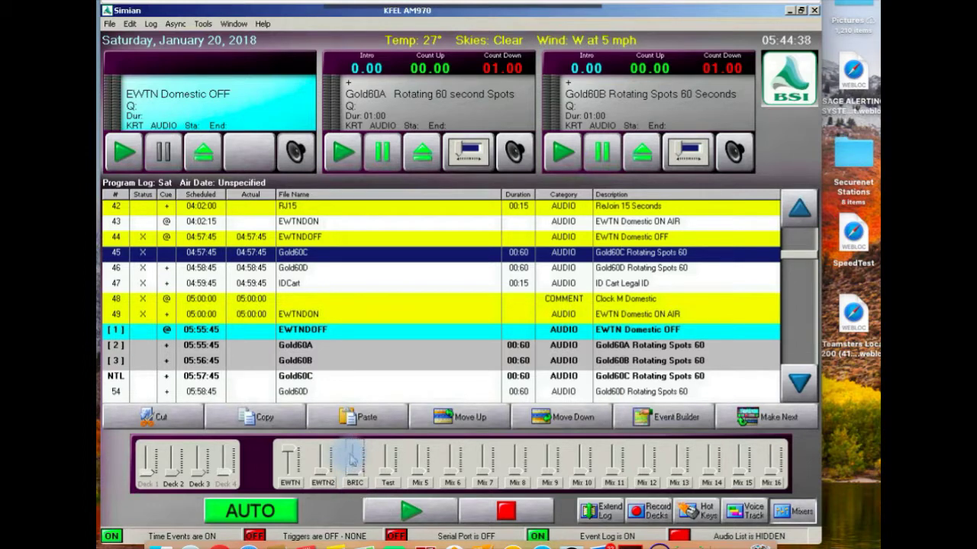
pyautogui.click(284, 458)
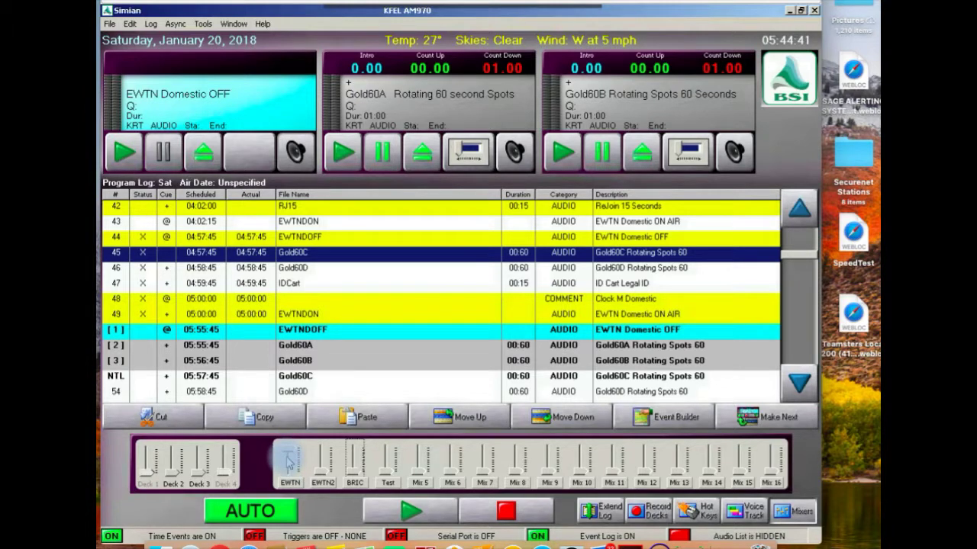
pyautogui.moveTo(288, 460)
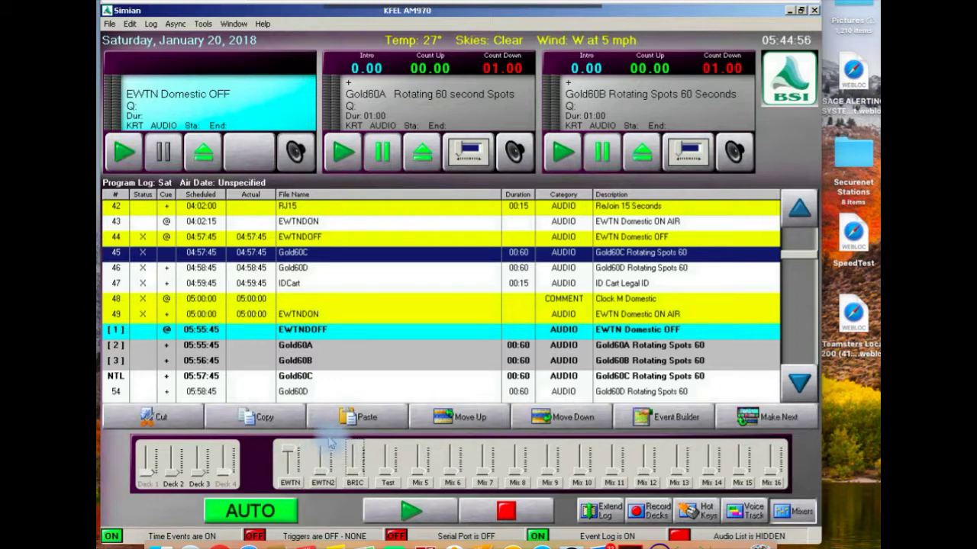
pyautogui.click(355, 483)
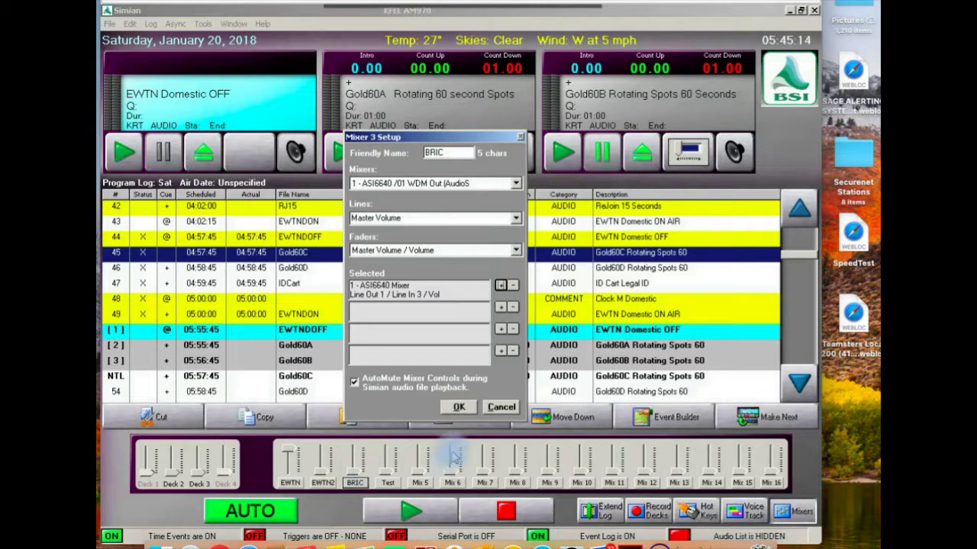
pyautogui.click(458, 409)
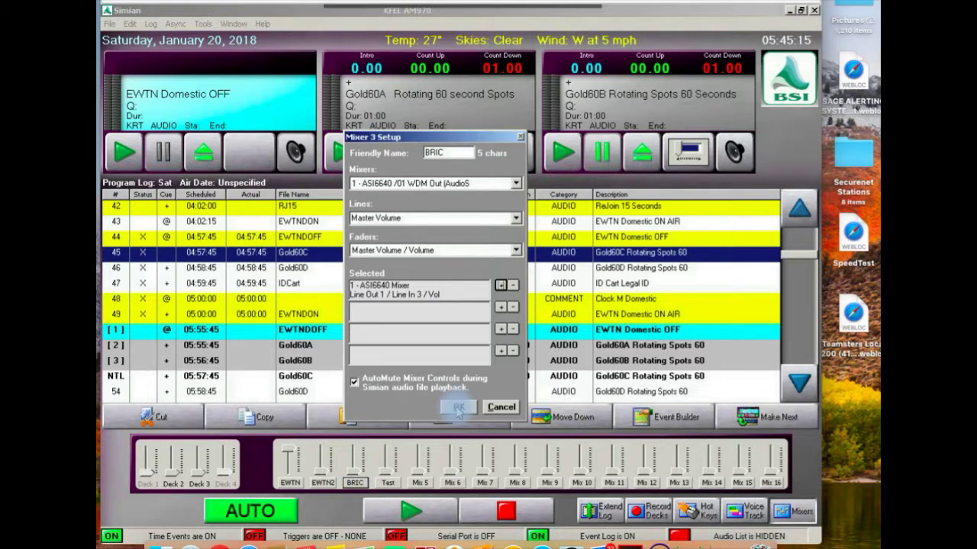
pyautogui.click(458, 408)
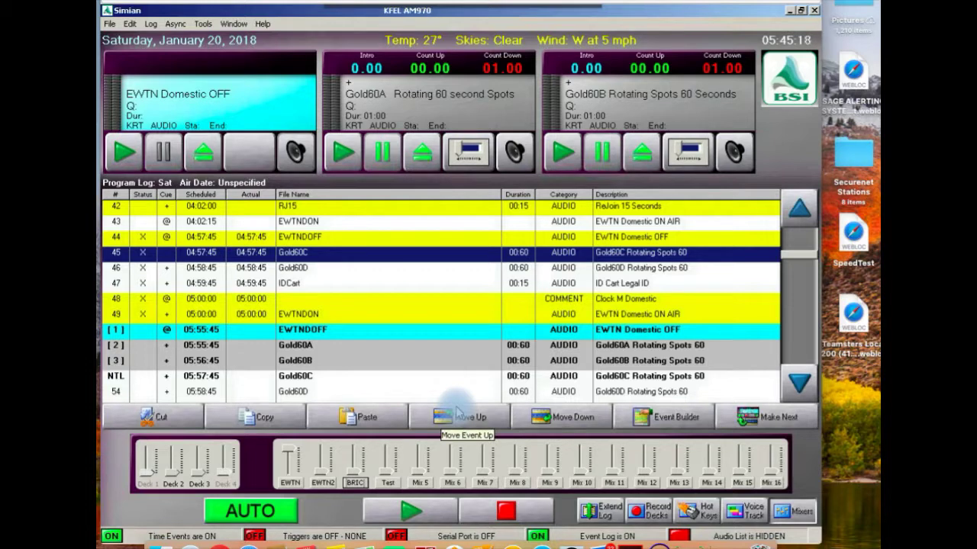